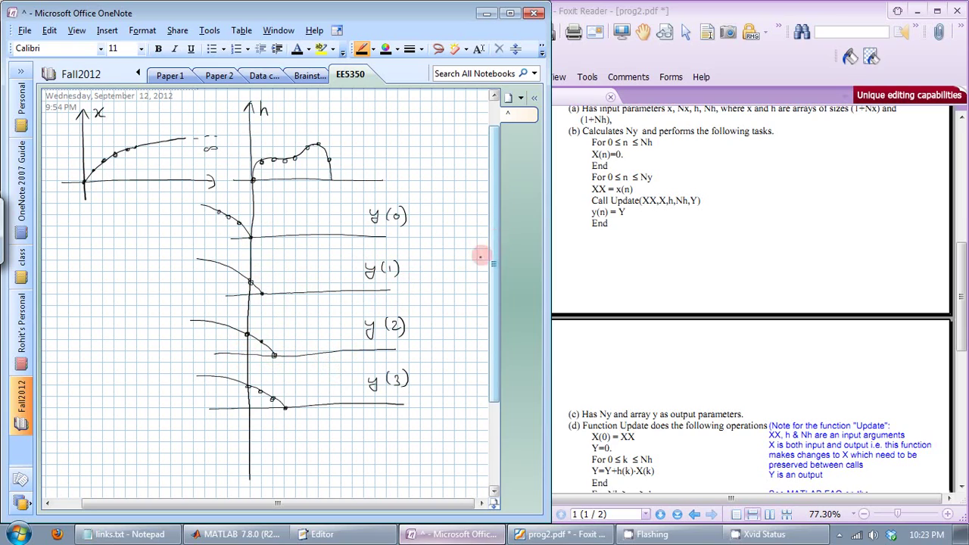
Draw a baseline at the page bottom, write Nh by the h curve, and sketch a box on the y(0) row
mouse_move(196, 469)
mouse_down()
mouse_move(426, 479)
mouse_move(292, 432)
mouse_move(192, 425)
mouse_up()
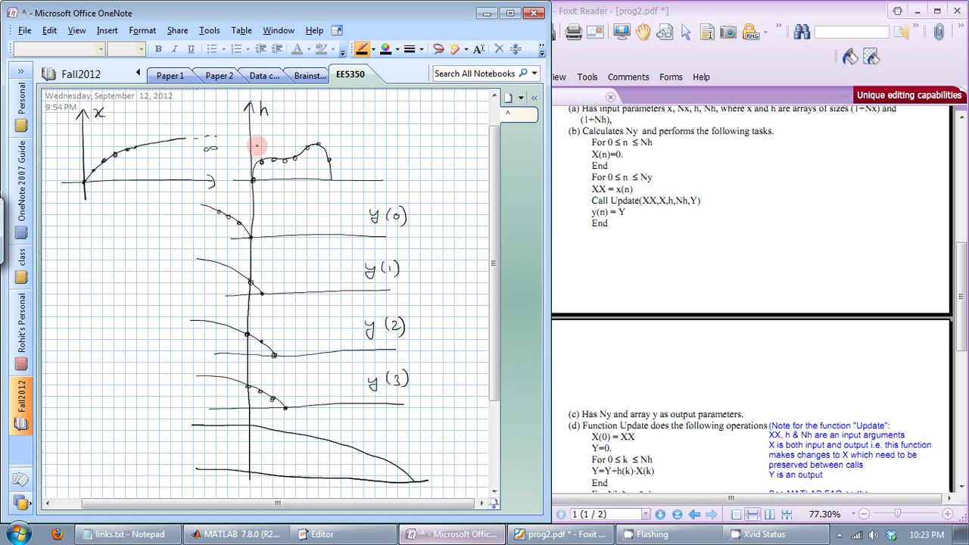
mouse_move(348, 165)
mouse_down()
mouse_move(362, 155)
mouse_move(368, 168)
mouse_up()
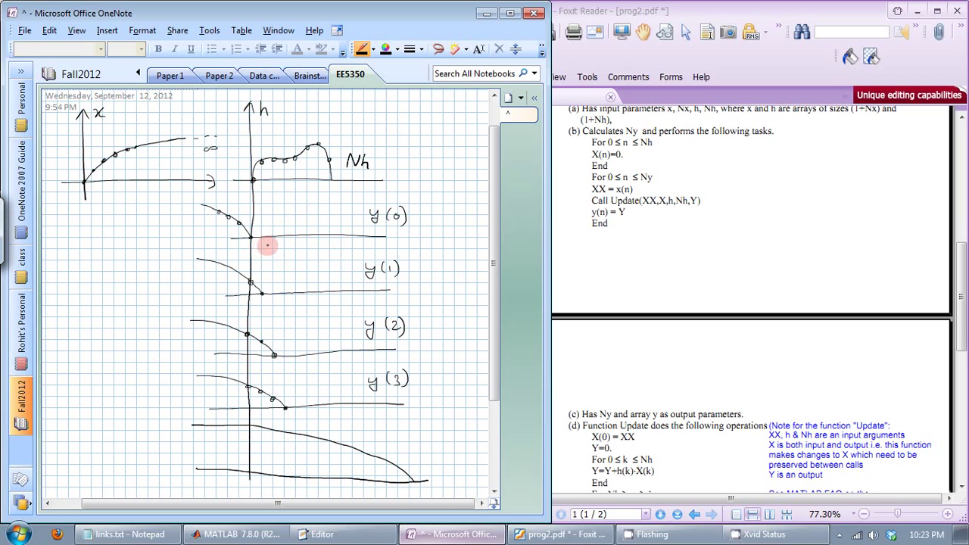
mouse_move(254, 231)
mouse_down()
mouse_move(340, 231)
mouse_move(337, 242)
mouse_move(252, 244)
mouse_move(256, 235)
mouse_up()
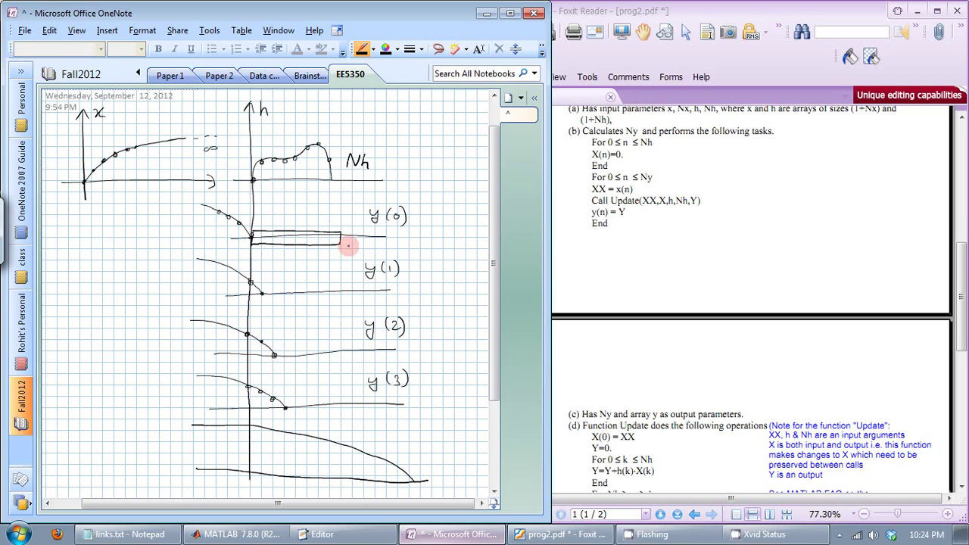
Label the y(0) box X with Nh and divide it into buffer cells
mouse_move(343, 242)
mouse_down()
mouse_move(357, 256)
mouse_move(344, 256)
mouse_up()
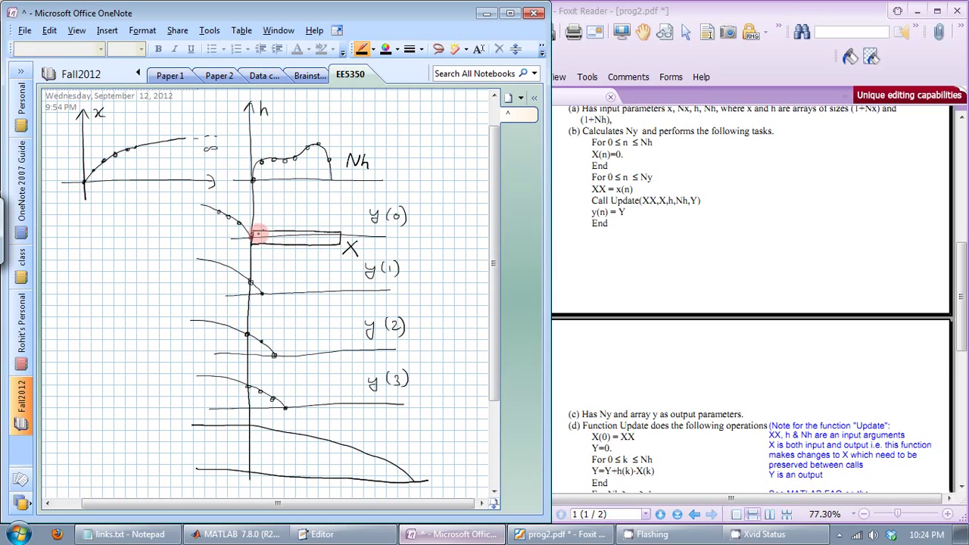
drag(264, 234, 264, 244)
drag(274, 234, 275, 244)
drag(286, 234, 297, 243)
drag(309, 234, 320, 244)
mouse_move(330, 234)
mouse_down()
mouse_move(330, 244)
mouse_move(364, 244)
mouse_move(380, 260)
mouse_up()
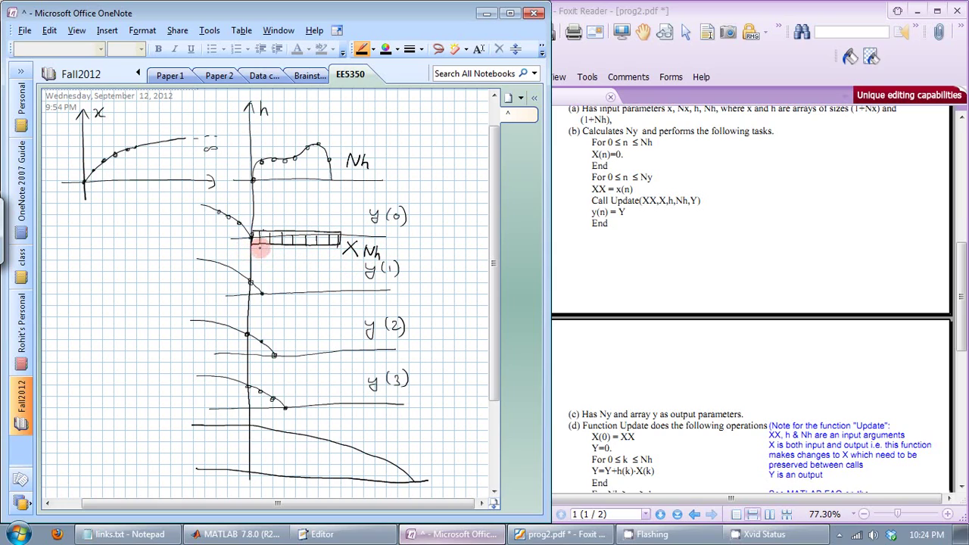
Draw shift arcs under the cells and a curve linking x's boxed first sample to the buffer
drag(326, 247, 338, 248)
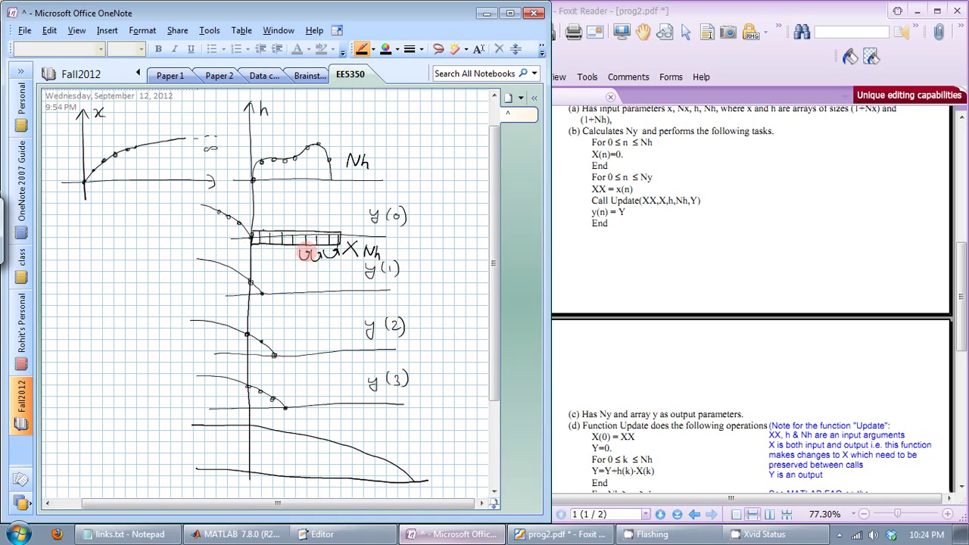
drag(278, 250, 288, 249)
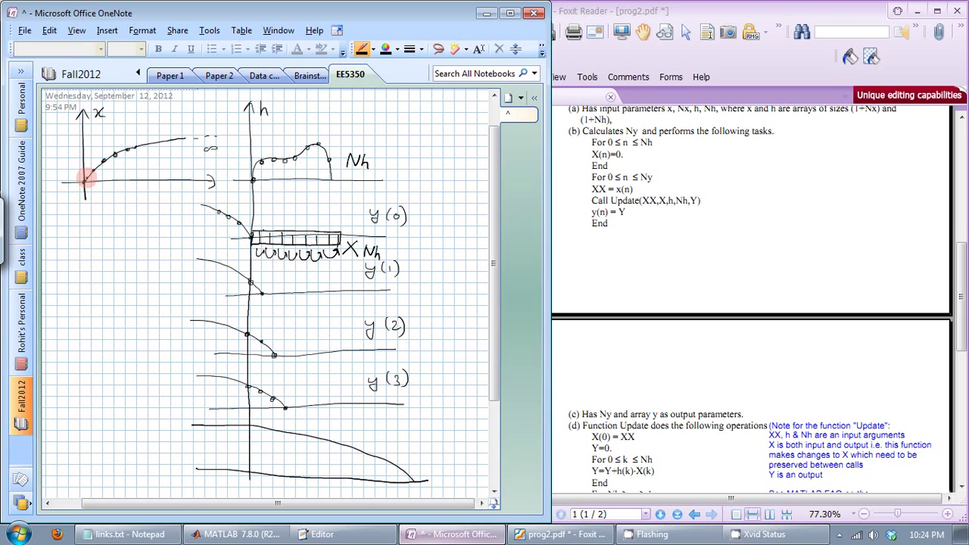
mouse_move(80, 178)
mouse_down()
mouse_move(152, 229)
mouse_move(253, 238)
mouse_up()
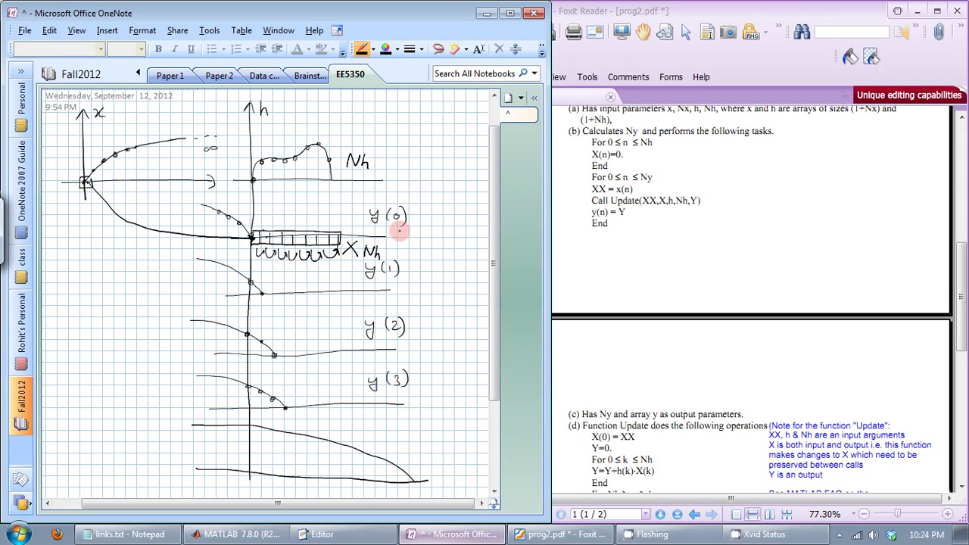
Draw a second buffer box under y(1), divide it into cells, and add shift arcs beneath
mouse_move(249, 289)
mouse_down()
mouse_move(347, 292)
mouse_move(346, 300)
mouse_move(250, 297)
mouse_up()
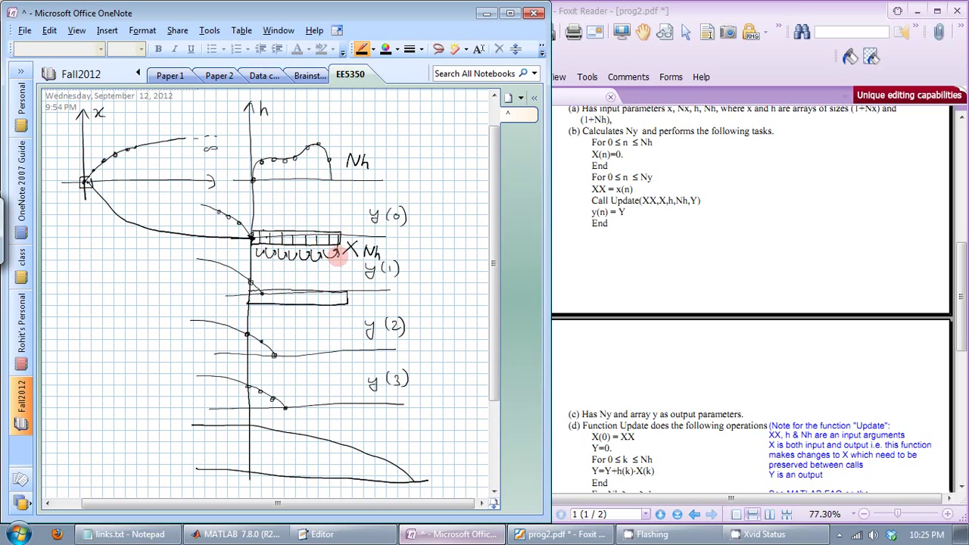
mouse_move(333, 291)
mouse_down()
mouse_move(333, 305)
mouse_move(321, 305)
mouse_up()
mouse_move(307, 291)
mouse_down()
mouse_move(308, 304)
mouse_move(296, 304)
mouse_up()
mouse_move(282, 291)
mouse_down()
mouse_move(282, 305)
mouse_move(262, 304)
mouse_up()
mouse_move(332, 309)
mouse_down()
mouse_move(338, 318)
mouse_move(348, 311)
mouse_move(299, 312)
mouse_up()
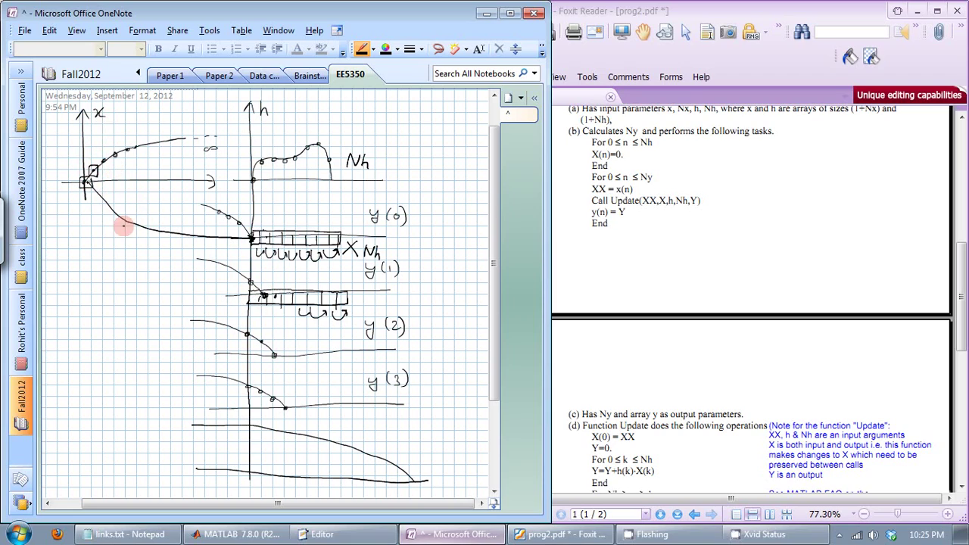
Draw curves linking the x samples and the second buffer down to the y(2) output
mouse_move(100, 179)
mouse_down()
mouse_move(123, 253)
mouse_move(210, 292)
mouse_move(254, 297)
mouse_up()
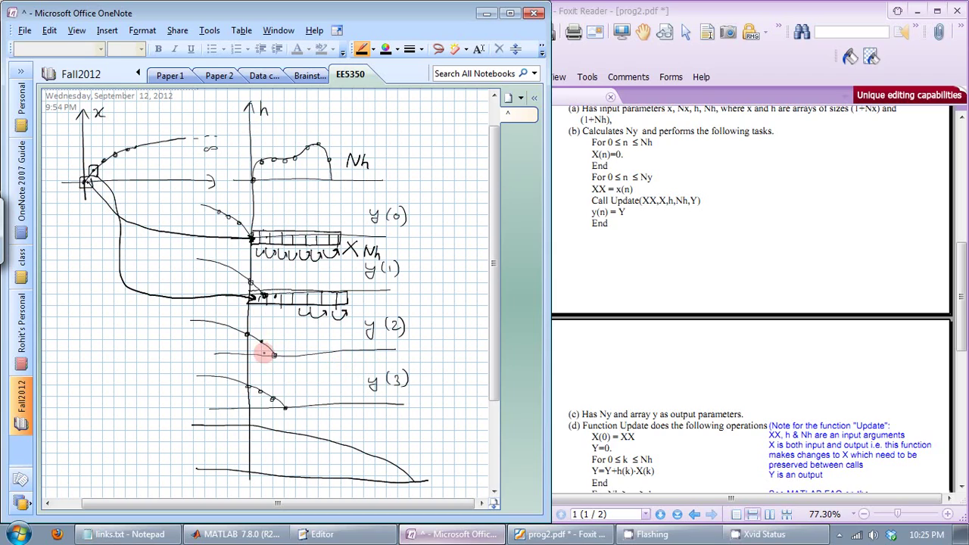
drag(265, 295, 274, 343)
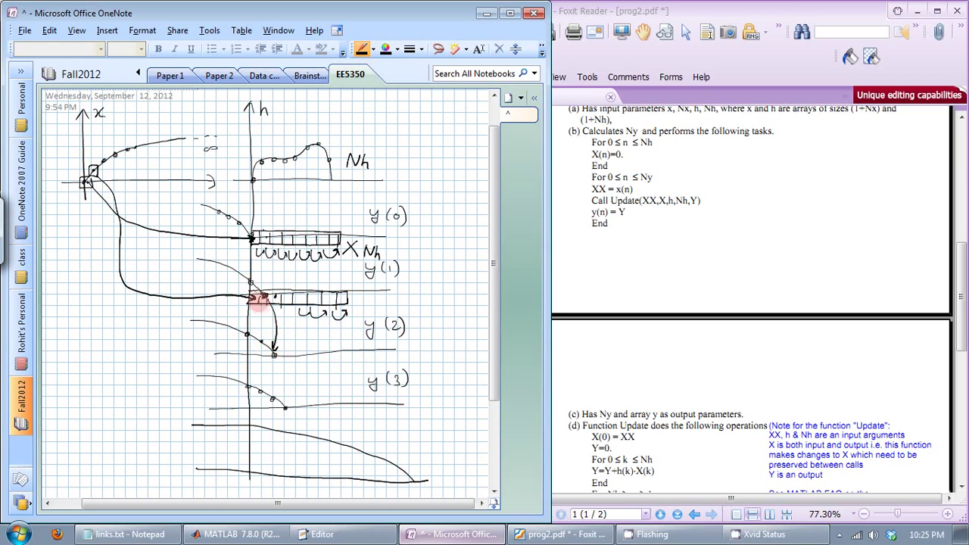
drag(263, 296, 260, 333)
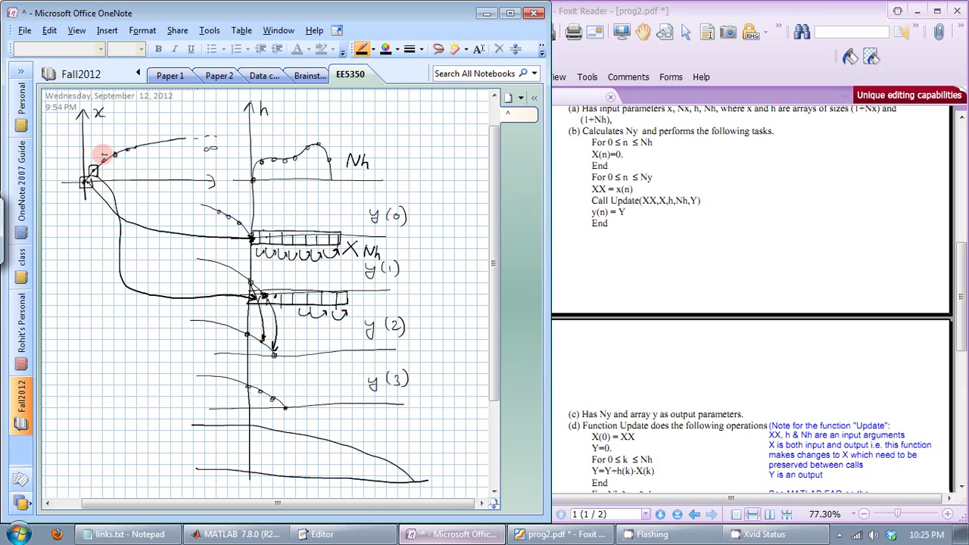
mouse_move(106, 168)
mouse_down()
mouse_move(136, 305)
mouse_move(170, 333)
mouse_move(253, 350)
mouse_up()
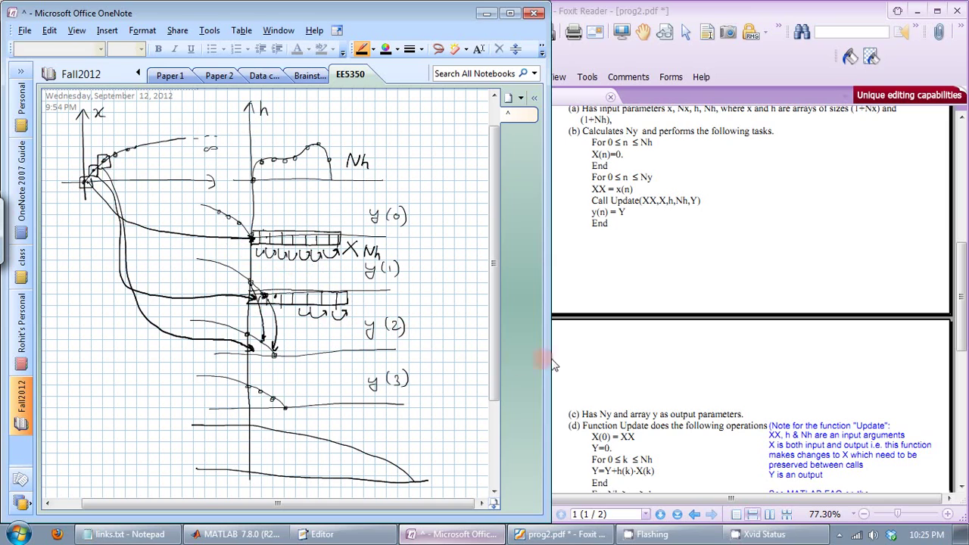
Highlight a line of the PDF, then handwrite the shift rule X(n) = X(n-1) in the sketch
drag(965, 293, 965, 320)
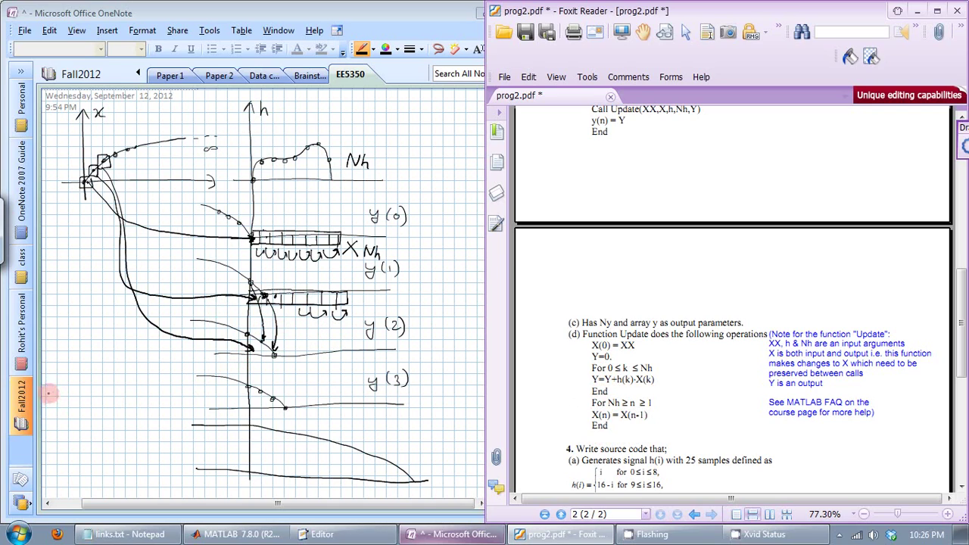
click(75, 381)
mouse_move(92, 377)
mouse_down()
mouse_move(92, 392)
mouse_move(146, 385)
mouse_move(182, 398)
mouse_up()
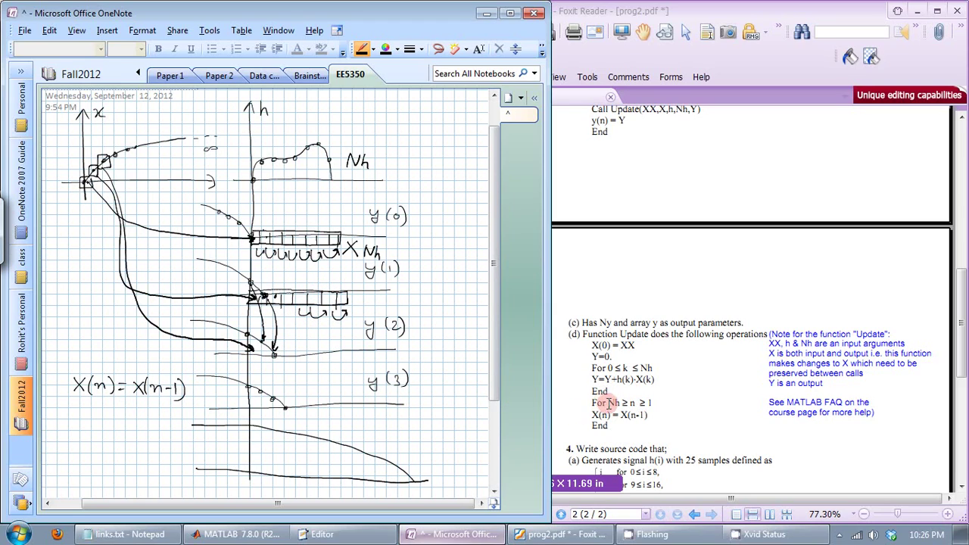
Highlight 'Nh ≥ n ≥ 1' in the PDF and draw a new buffer array below X(n)=X(n-1)
drag(608, 402, 656, 409)
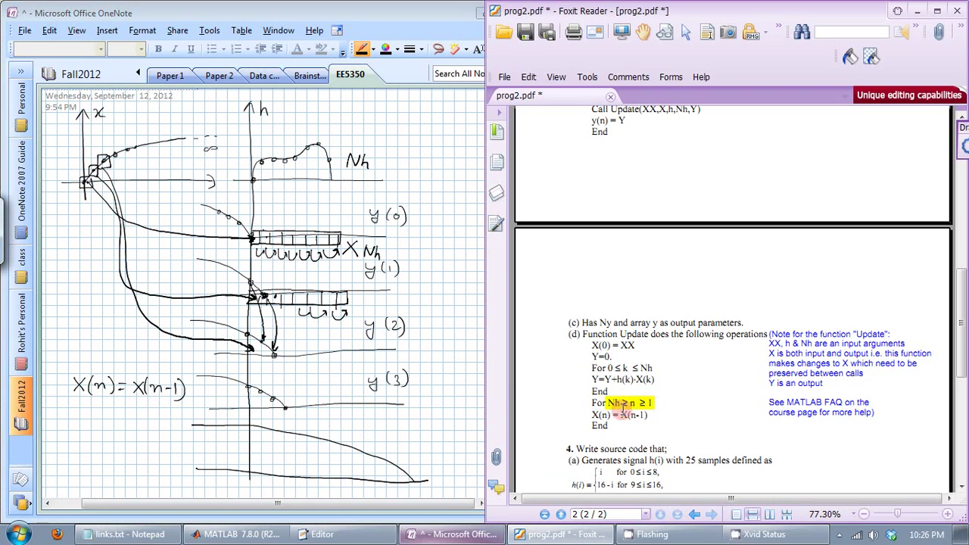
click(57, 421)
mouse_move(57, 433)
mouse_down()
mouse_move(152, 419)
mouse_move(149, 430)
mouse_move(64, 433)
mouse_move(78, 424)
mouse_move(137, 432)
mouse_up()
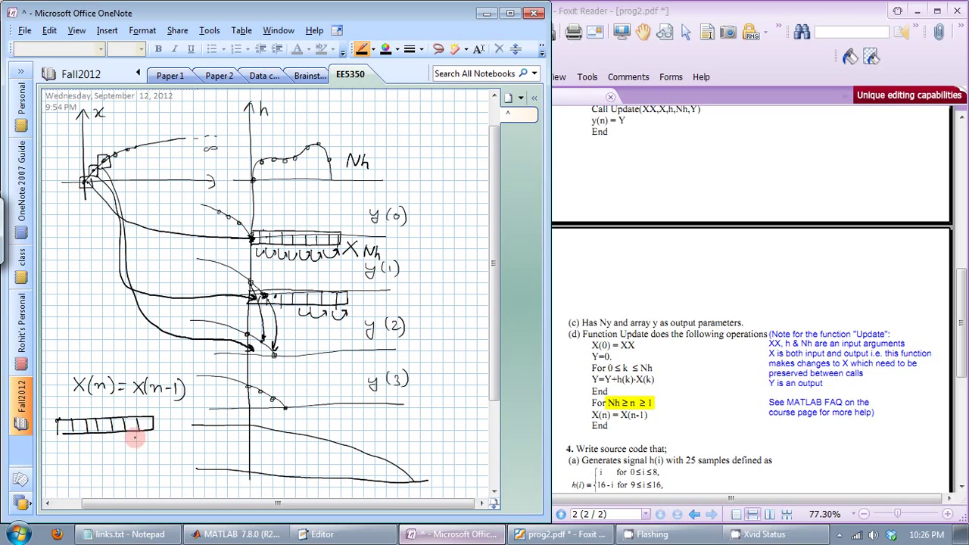
Draw a shift arrow, an X in the first cell, and an arc across the lower buffer array
mouse_move(132, 424)
mouse_down()
mouse_move(143, 438)
mouse_move(149, 422)
mouse_move(125, 437)
mouse_up()
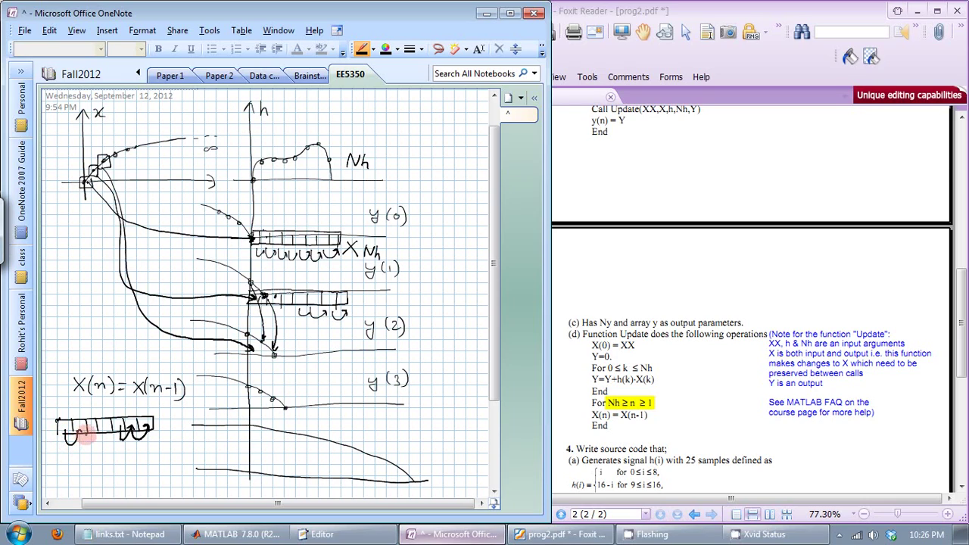
mouse_move(82, 416)
mouse_down()
mouse_move(73, 429)
mouse_move(83, 427)
mouse_up()
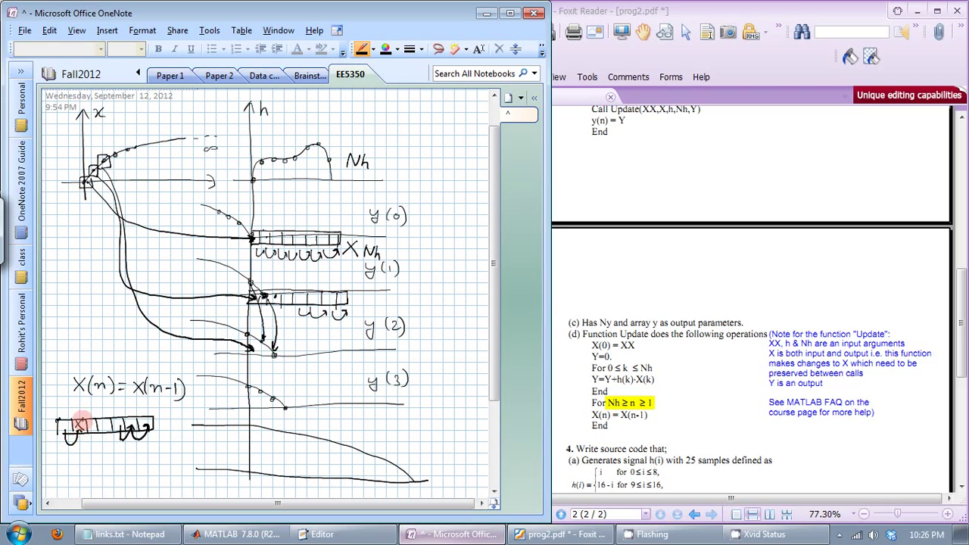
drag(76, 426, 91, 420)
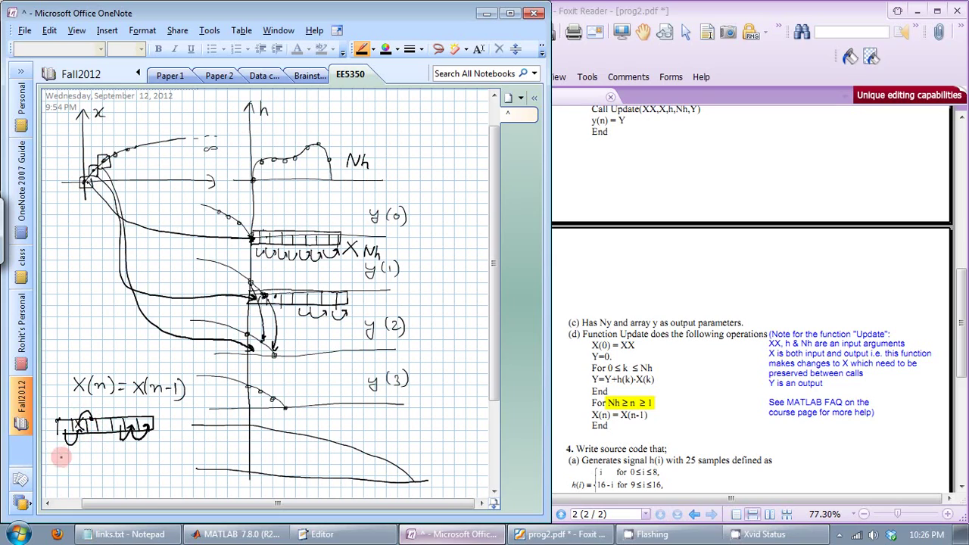
Handwrite 'for n=Nh:-1:2' below the array and 'X(1) = X(0)' above the shift rule
mouse_move(68, 474)
mouse_down()
mouse_move(75, 454)
mouse_move(85, 459)
mouse_up()
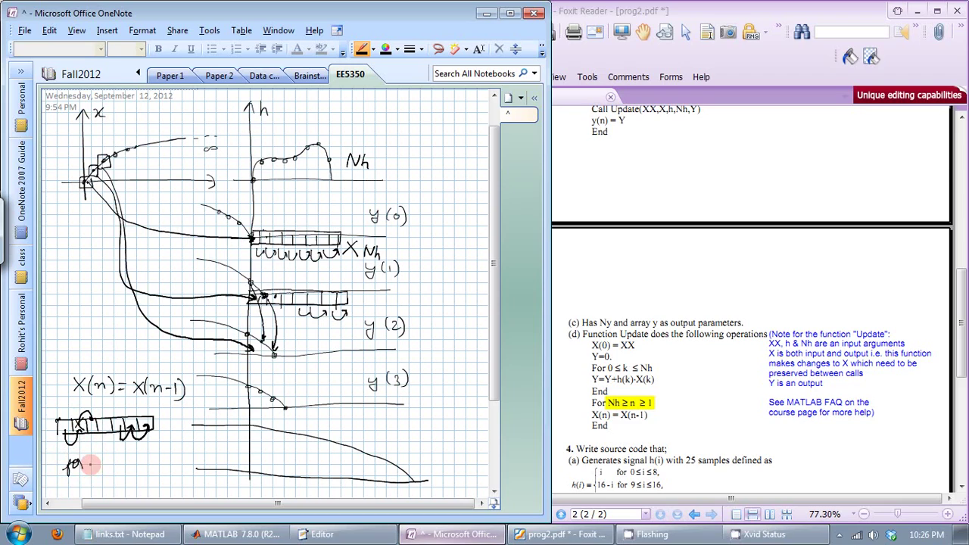
drag(87, 468, 102, 465)
mouse_move(103, 460)
mouse_down()
mouse_move(122, 457)
mouse_move(139, 469)
mouse_up()
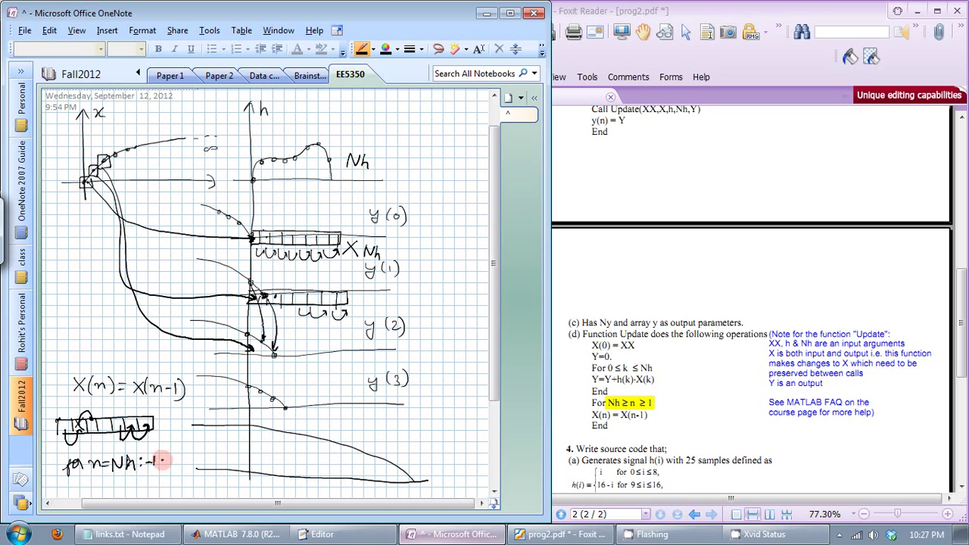
drag(172, 458, 182, 469)
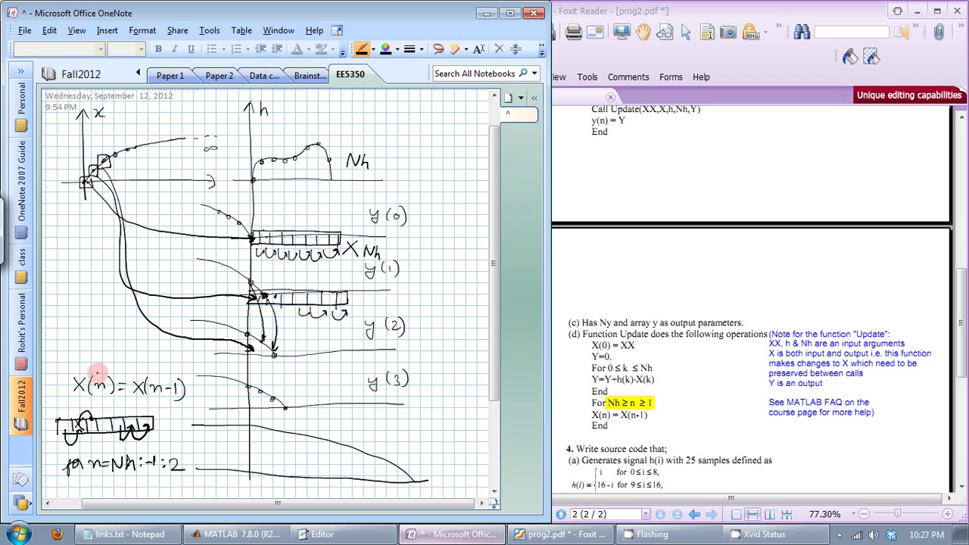
mouse_move(91, 355)
mouse_down()
mouse_move(138, 354)
mouse_move(151, 367)
mouse_move(137, 355)
mouse_move(156, 342)
mouse_up()
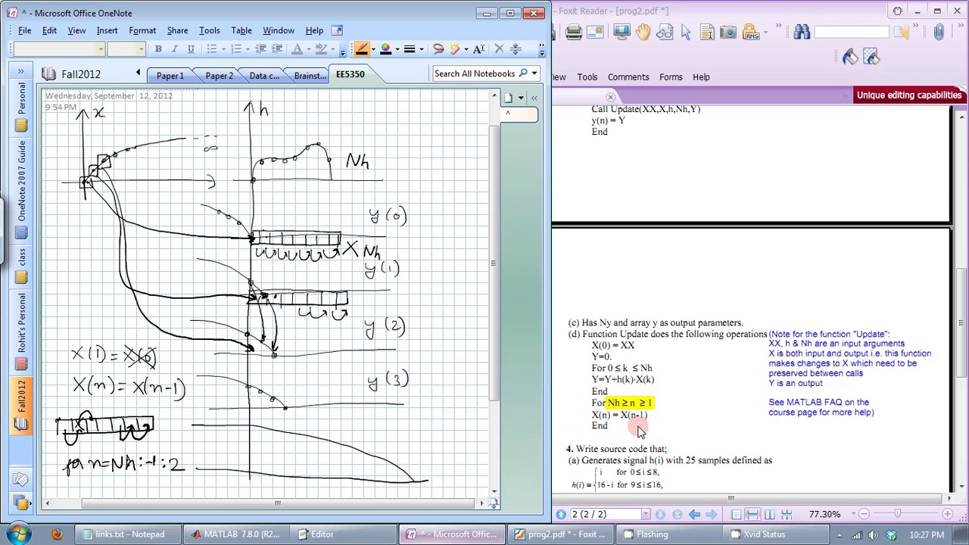
Highlight X(n) = X(n-1), End and X(0) = XX in the PDF, then arrow-mark x's first sample
drag(593, 404, 513, 428)
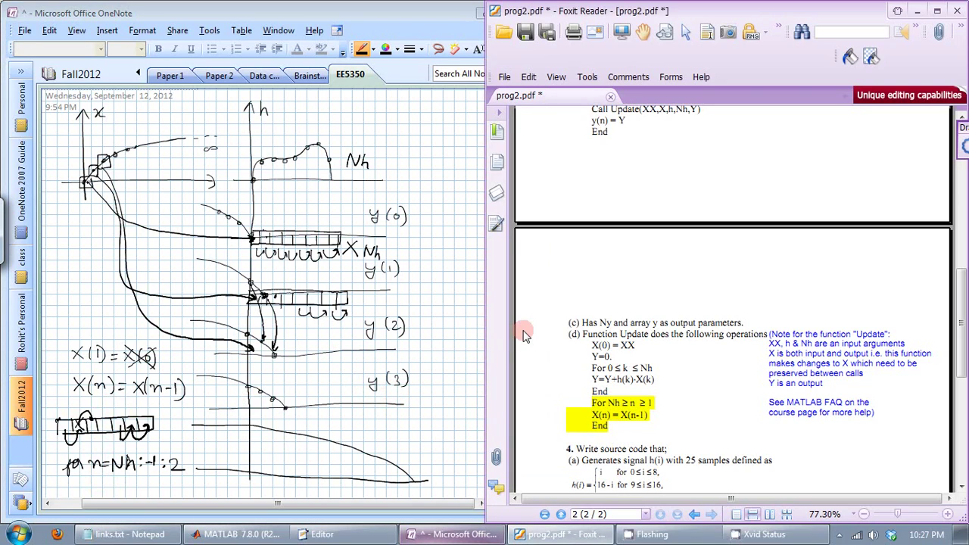
drag(591, 345, 627, 350)
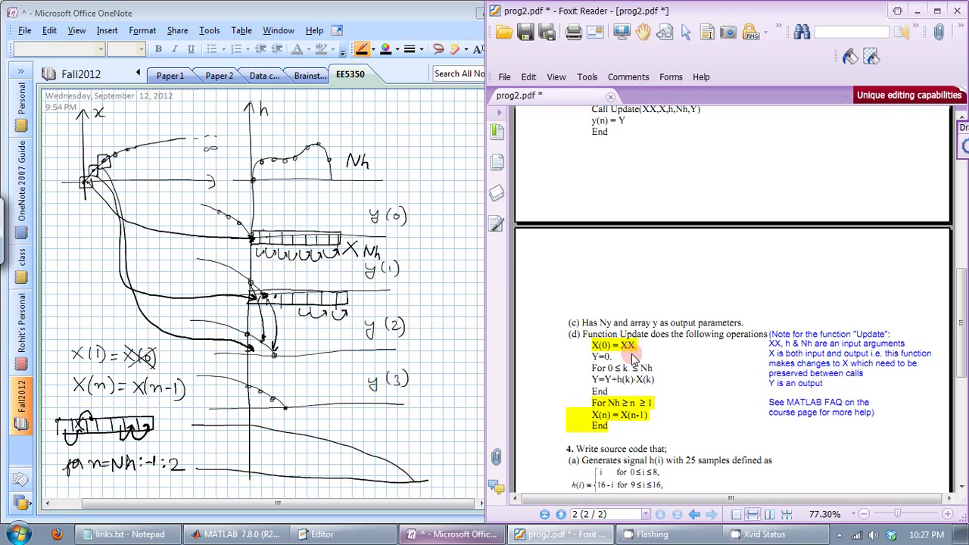
click(97, 148)
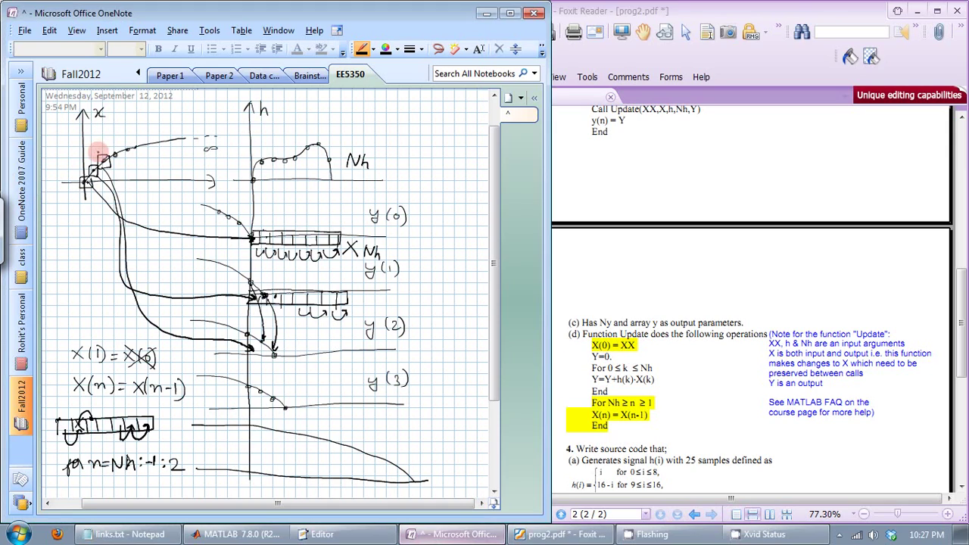
mouse_move(102, 146)
mouse_down()
mouse_move(98, 156)
mouse_move(115, 136)
mouse_up()
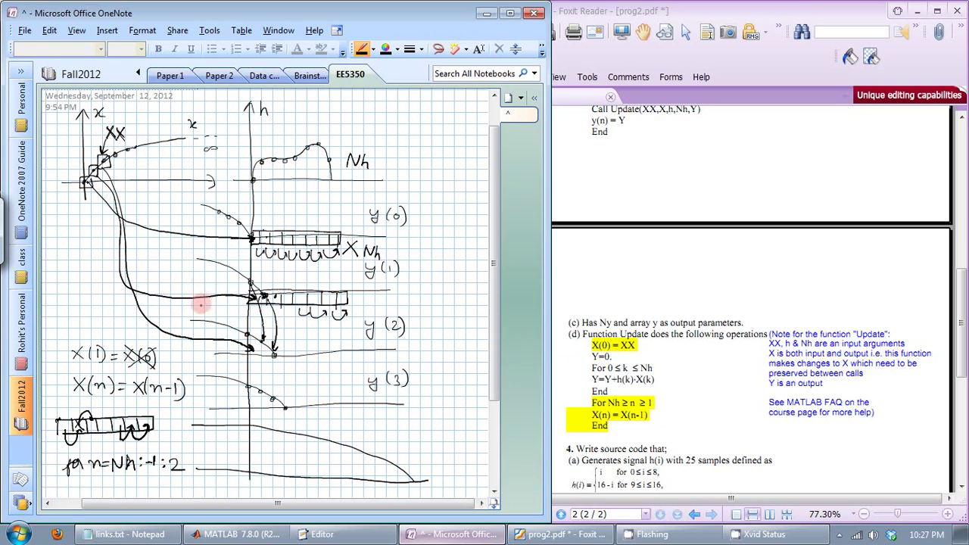
Draw a connector line and write the label XX beside the lower buffer
drag(50, 375, 56, 417)
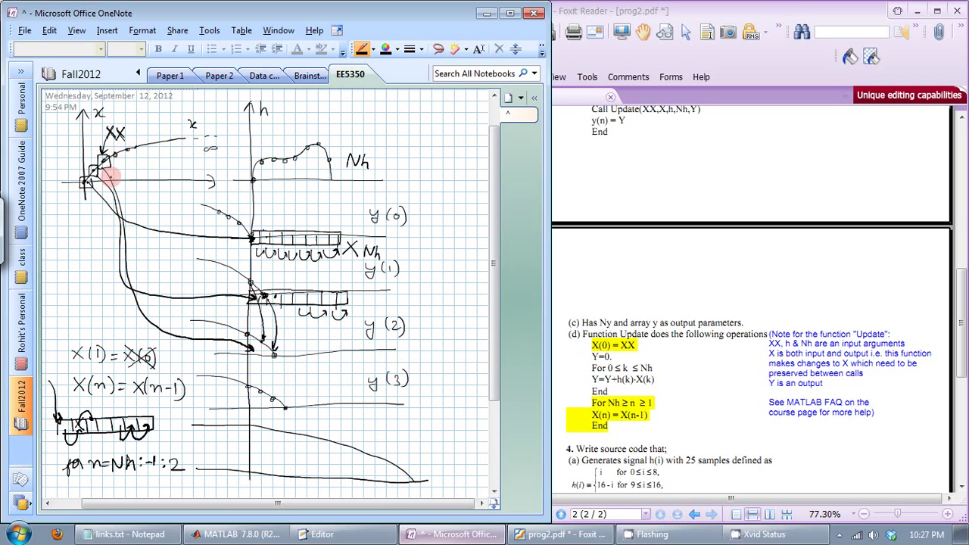
drag(52, 361, 60, 372)
drag(60, 361, 51, 372)
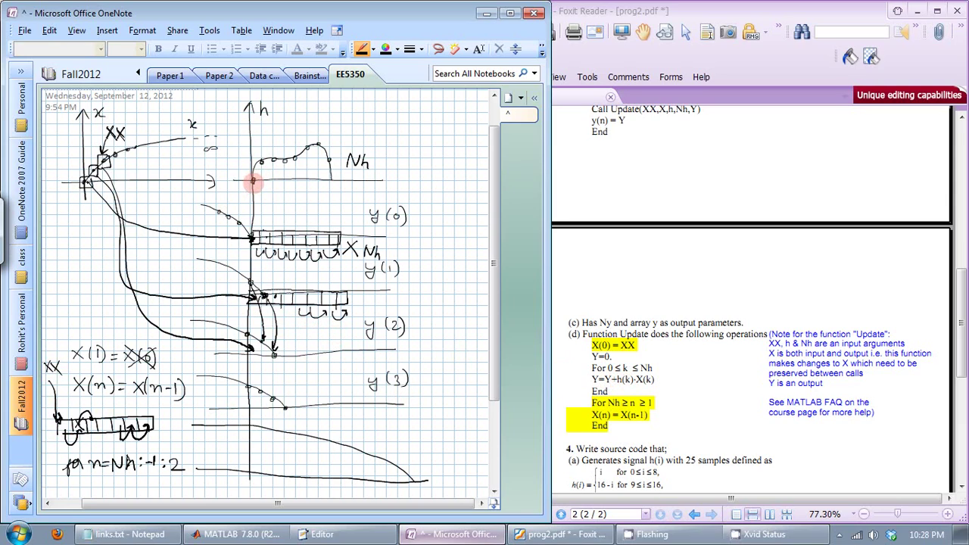
Drop vertical lines from h's samples onto the y(0) array and highlight h(k)·X(k) in the PDF
mouse_move(261, 162)
mouse_down()
mouse_move(261, 236)
mouse_move(275, 234)
mouse_up()
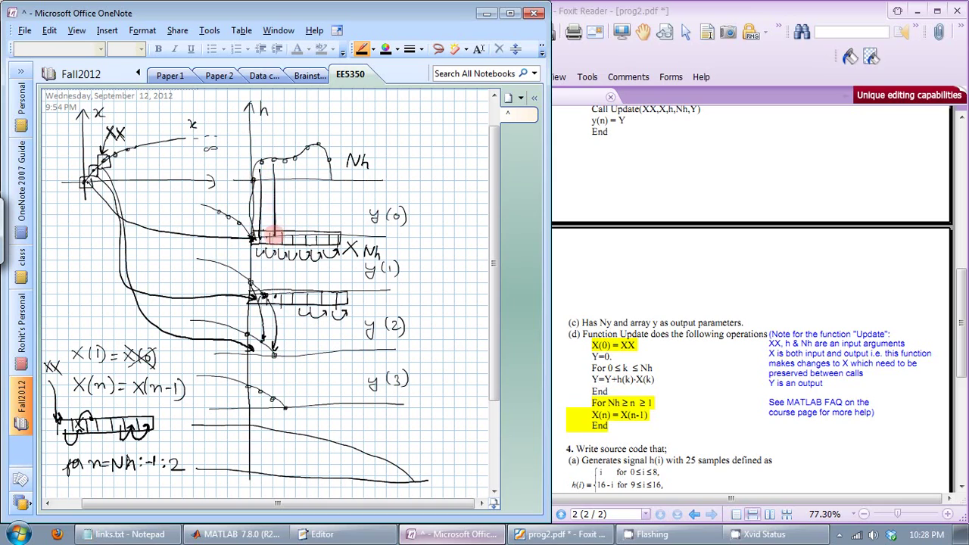
mouse_move(286, 161)
mouse_down()
mouse_move(286, 237)
mouse_move(298, 239)
mouse_up()
drag(311, 156, 310, 237)
drag(617, 378, 653, 369)
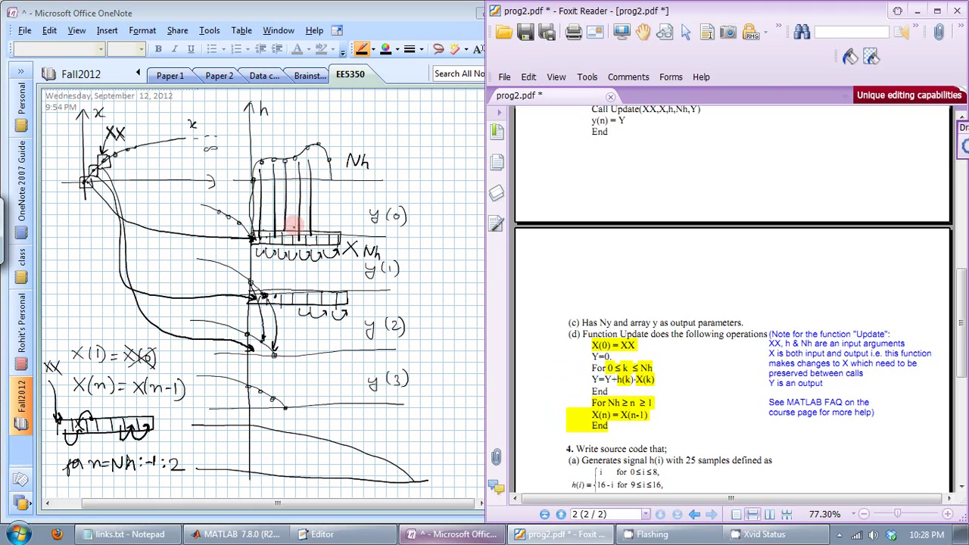